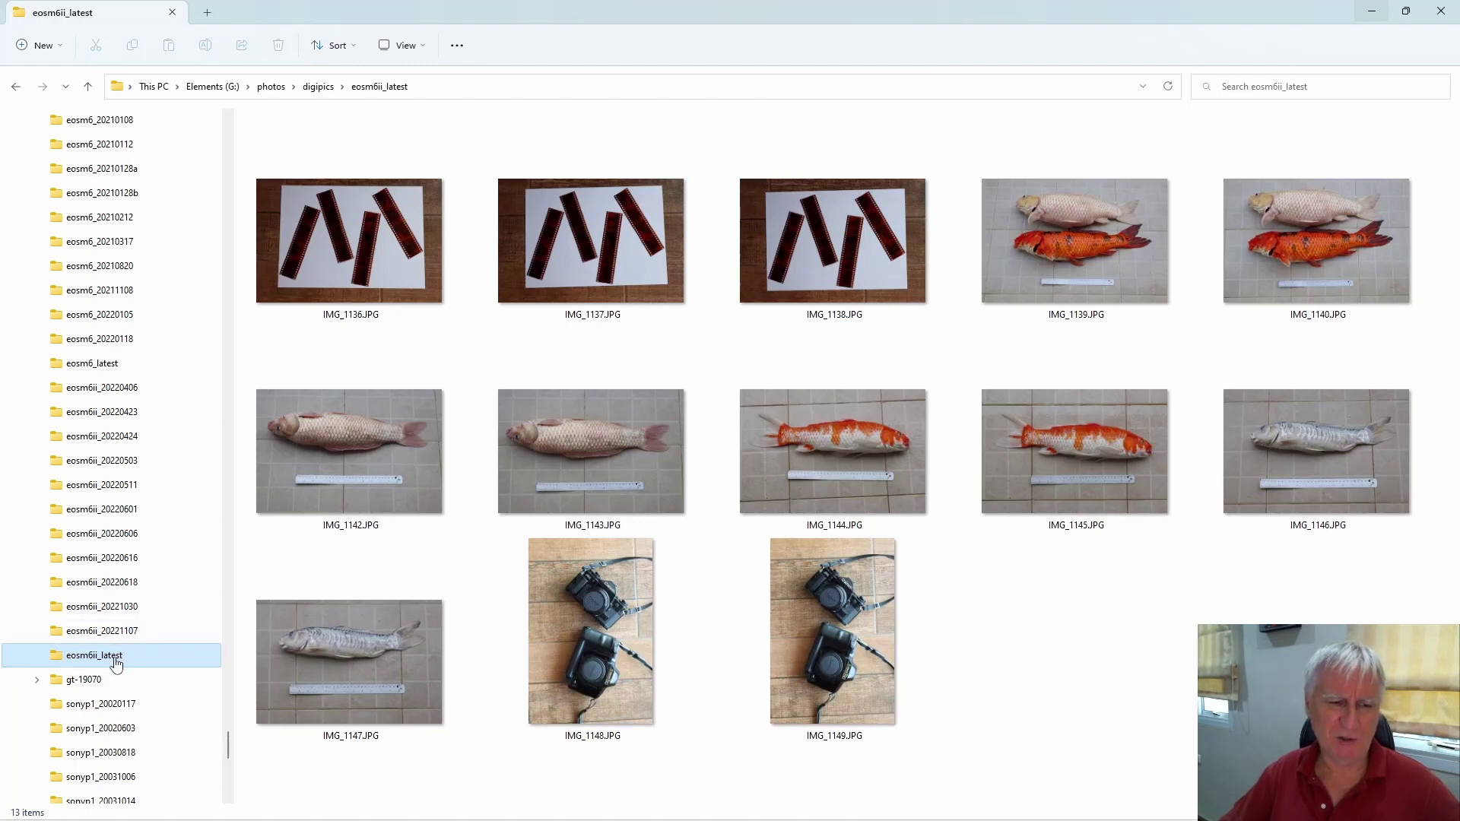
# Start a rename from eosm6ii_latest's full context menu, then cancel the wrongly chosen folder
pyautogui.rightClick(116, 664)
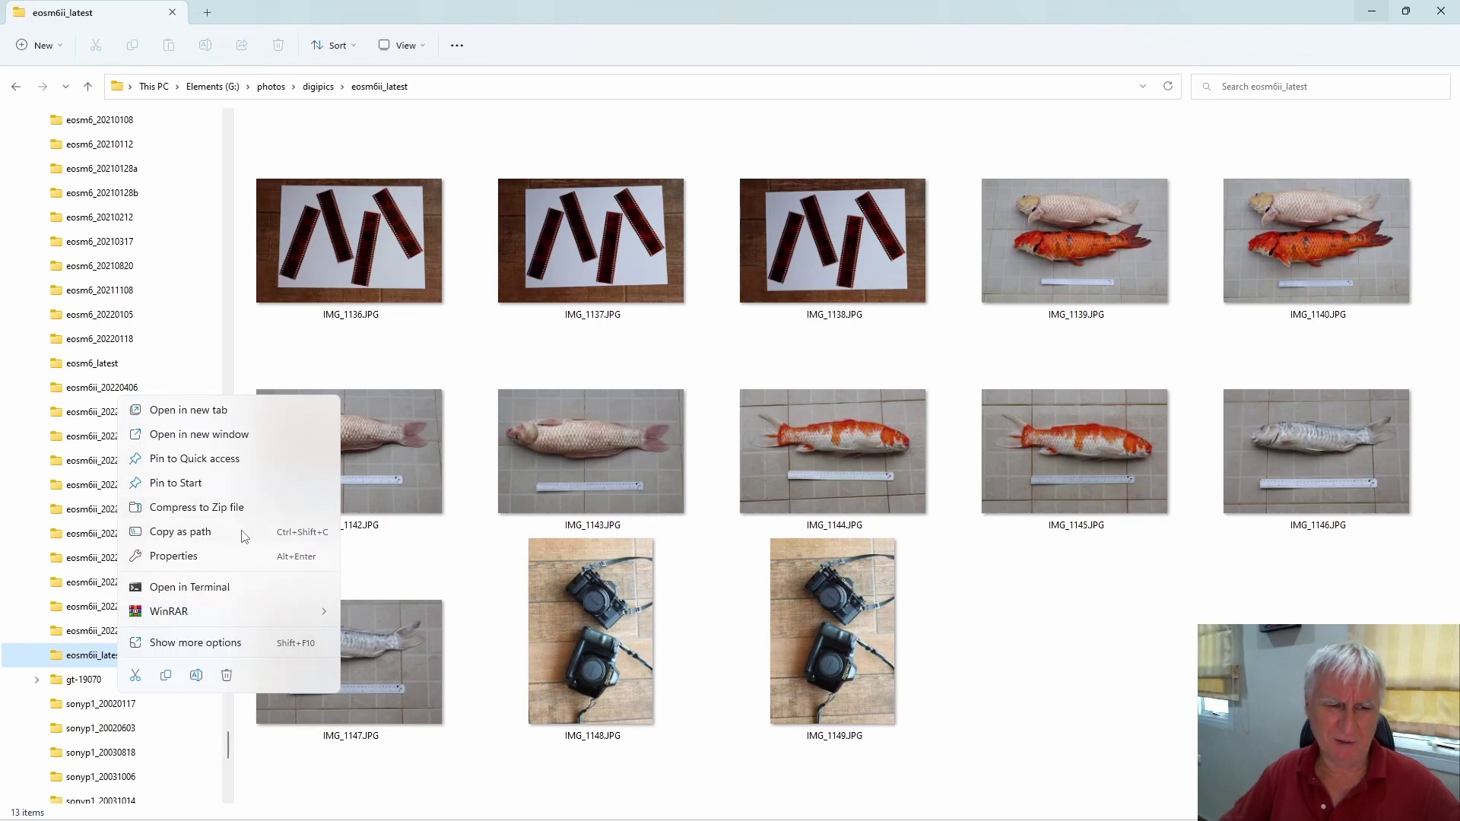
pyautogui.click(193, 644)
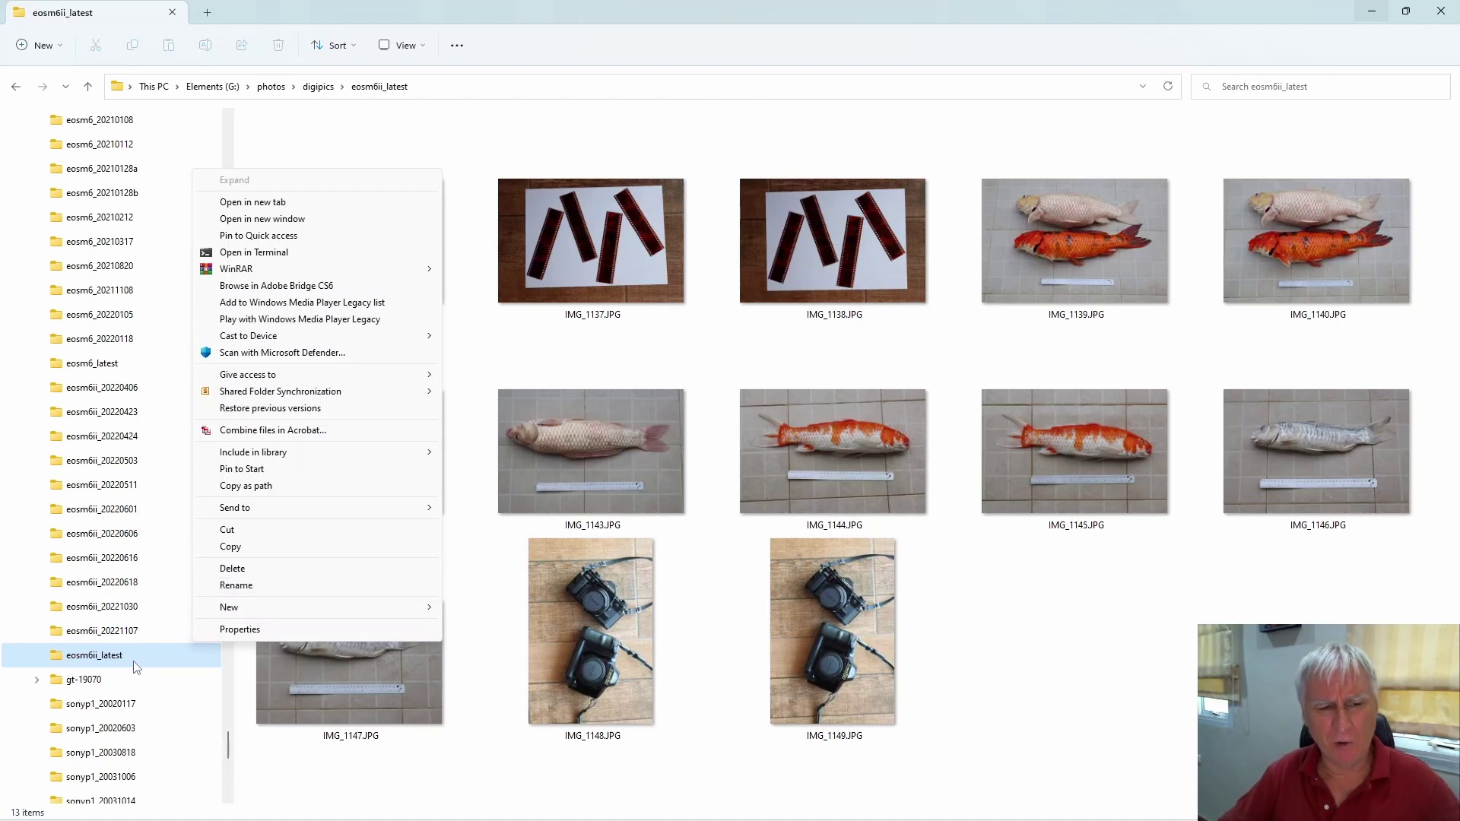
pyautogui.click(240, 586)
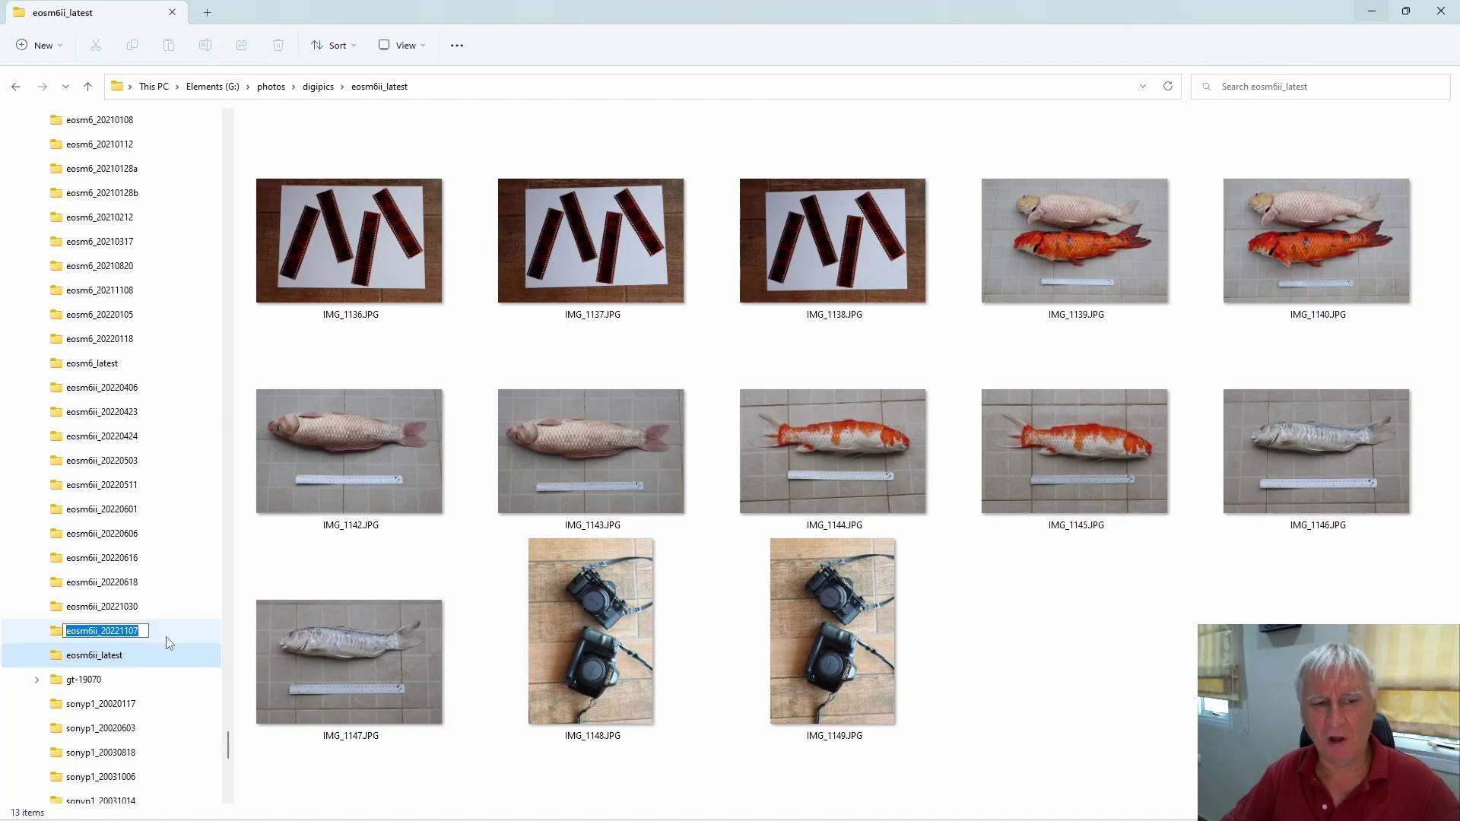
pyautogui.press('Return')
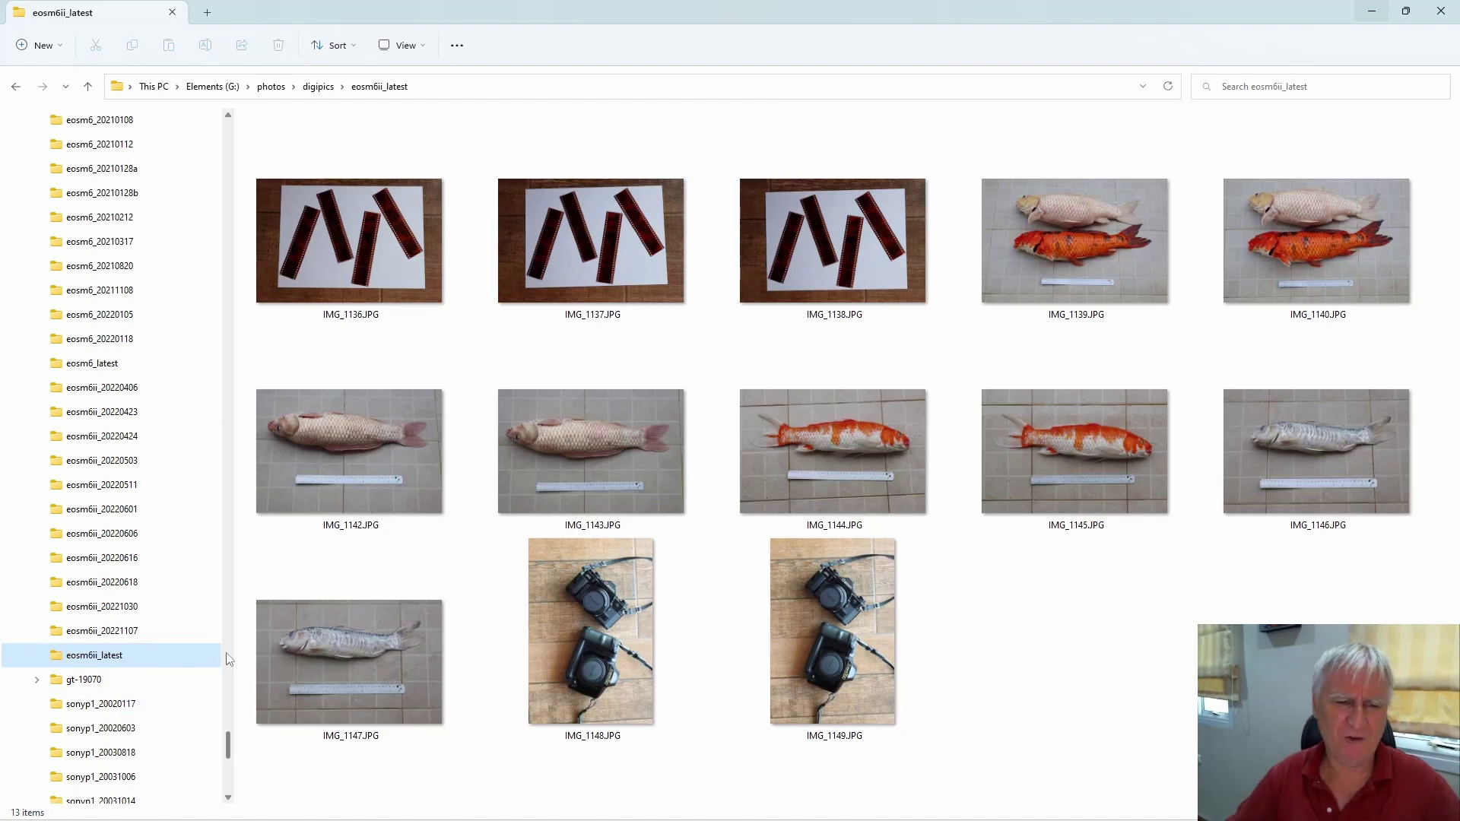
# Replace the name on eosm6ii_latest's Properties General tab with 'new folder name' and confirm
pyautogui.rightClick(115, 663)
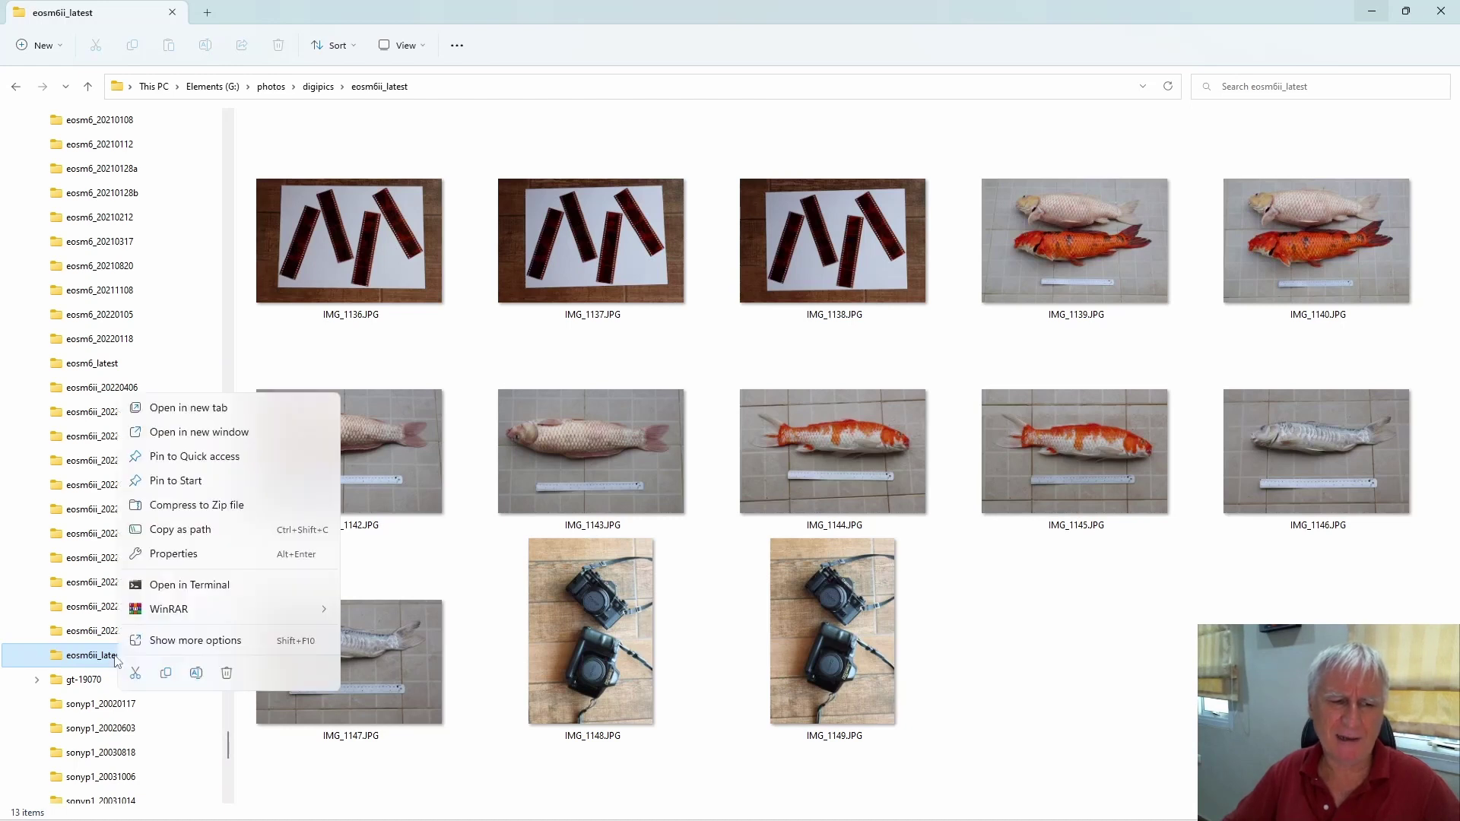
pyautogui.click(187, 555)
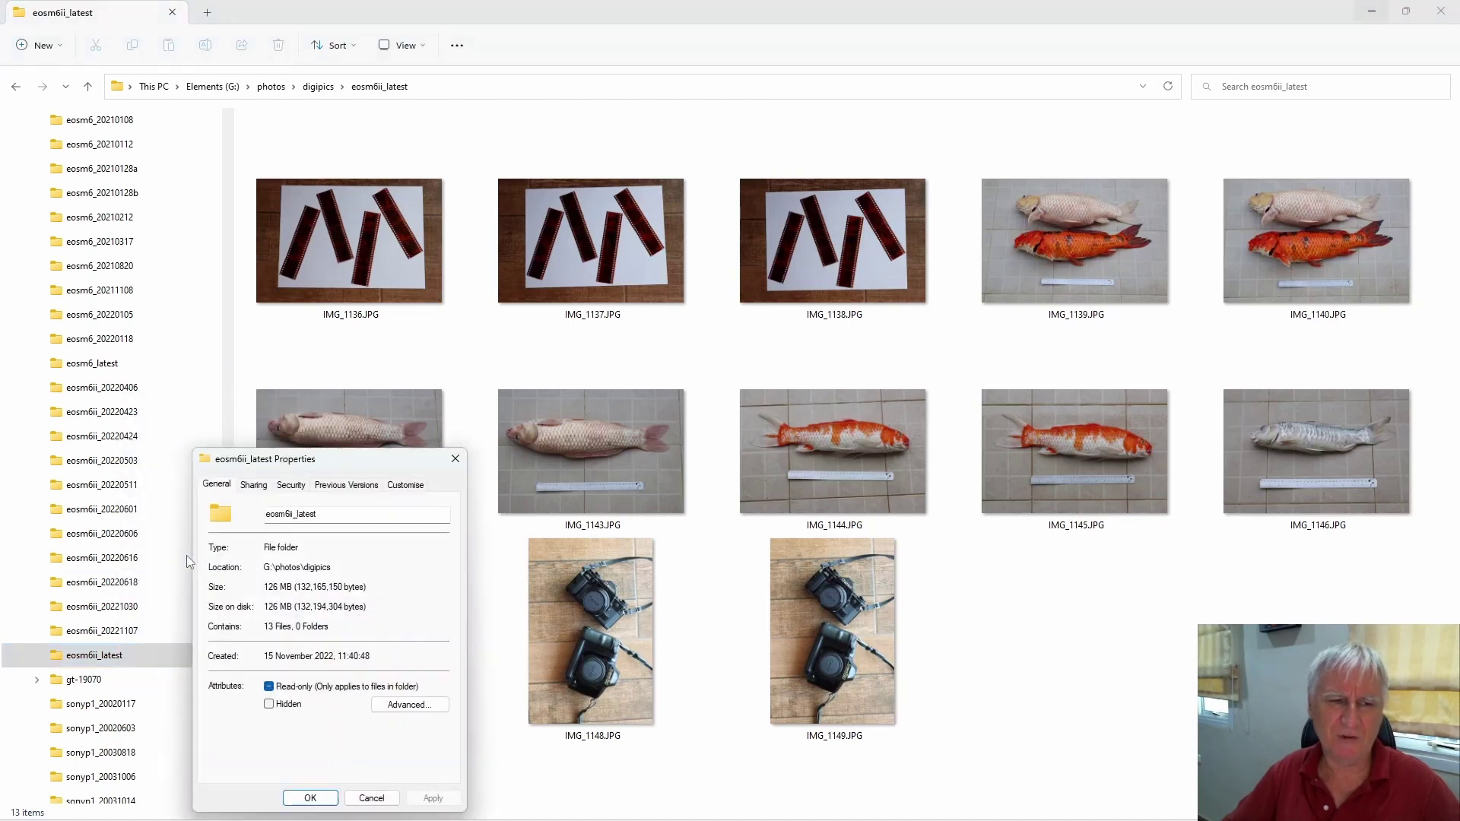
pyautogui.doubleClick(335, 514)
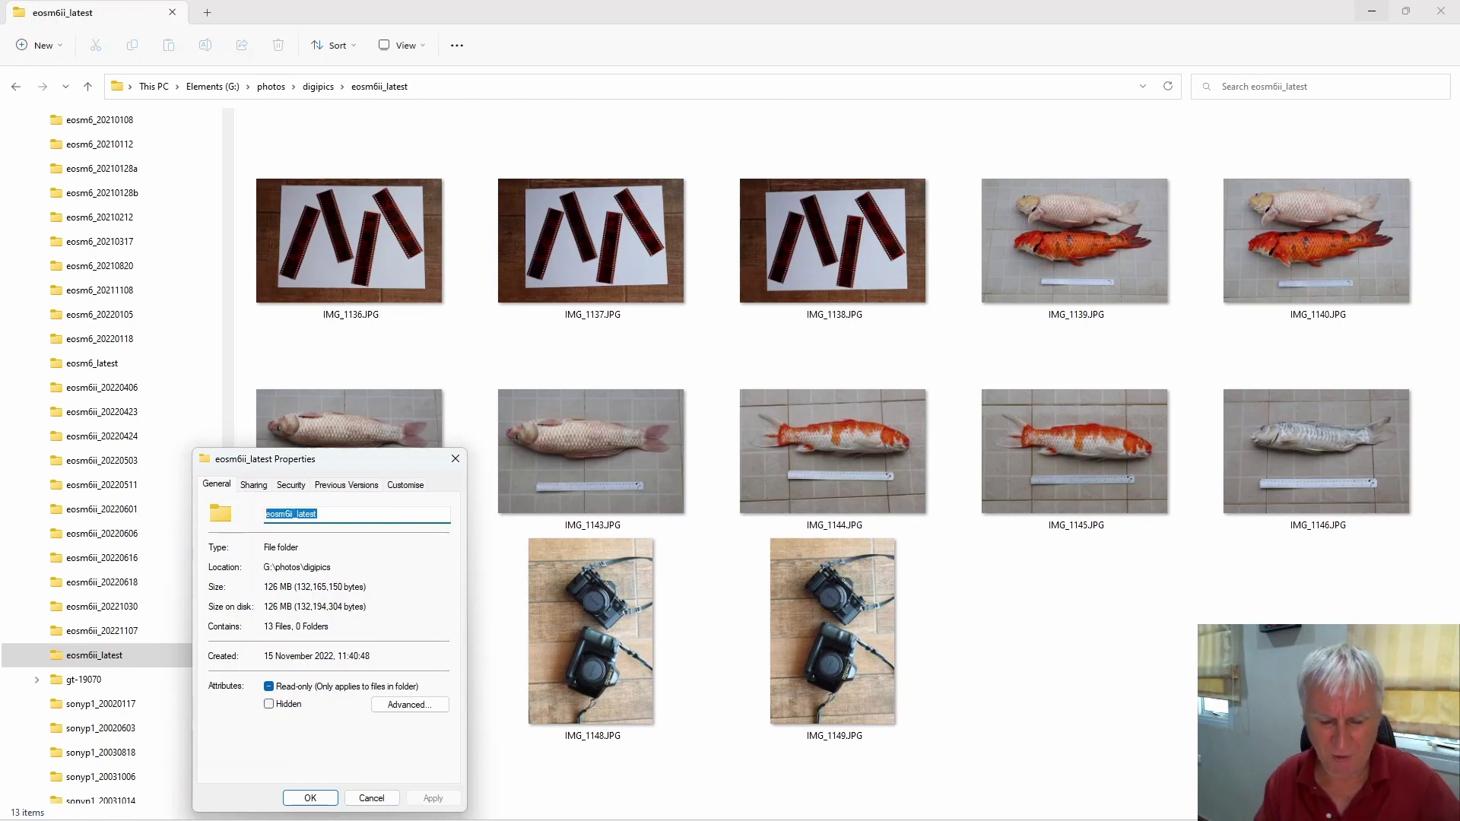
pyautogui.write('new fi')
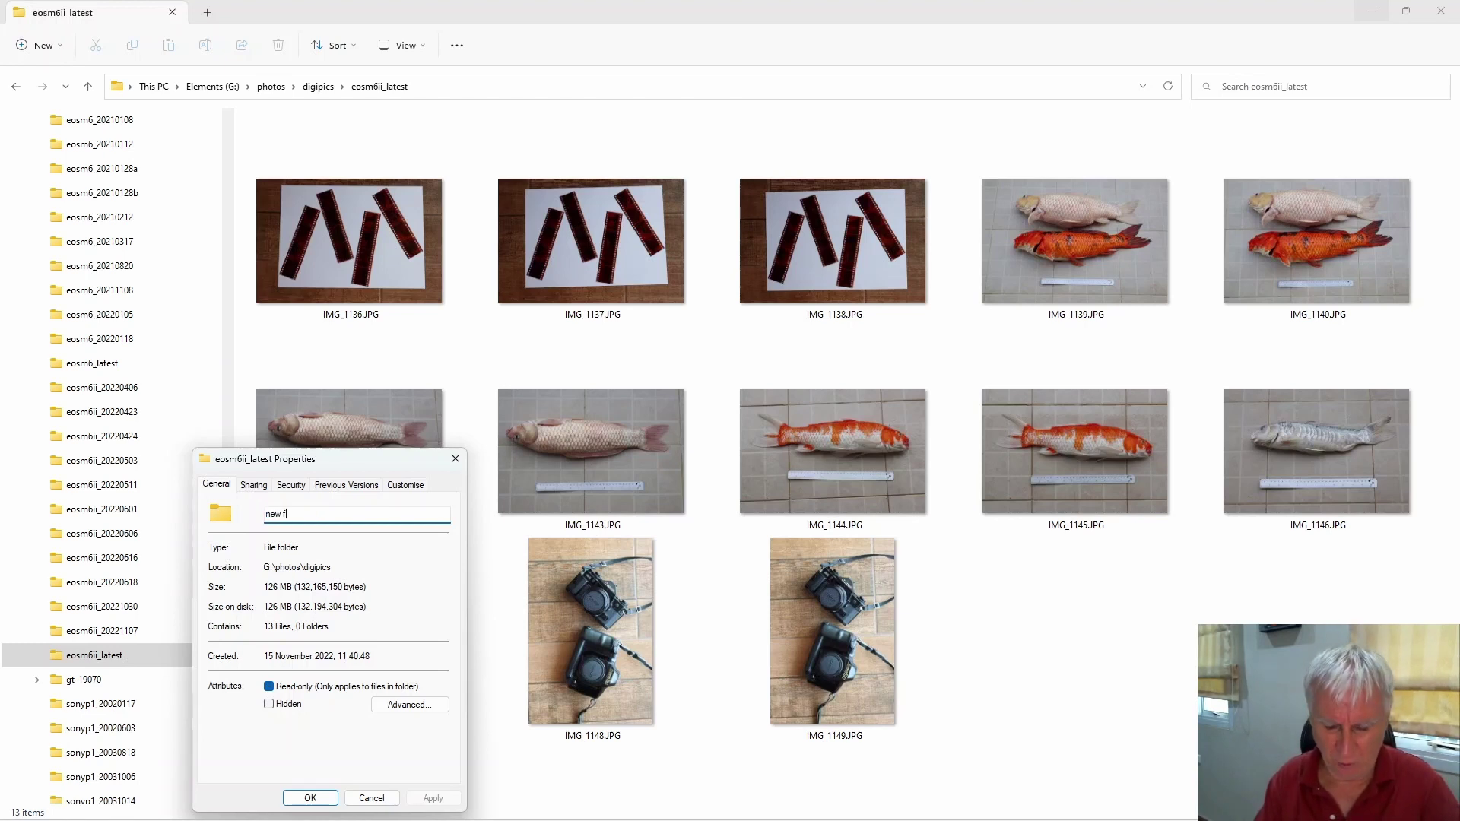
pyautogui.write('lder na')
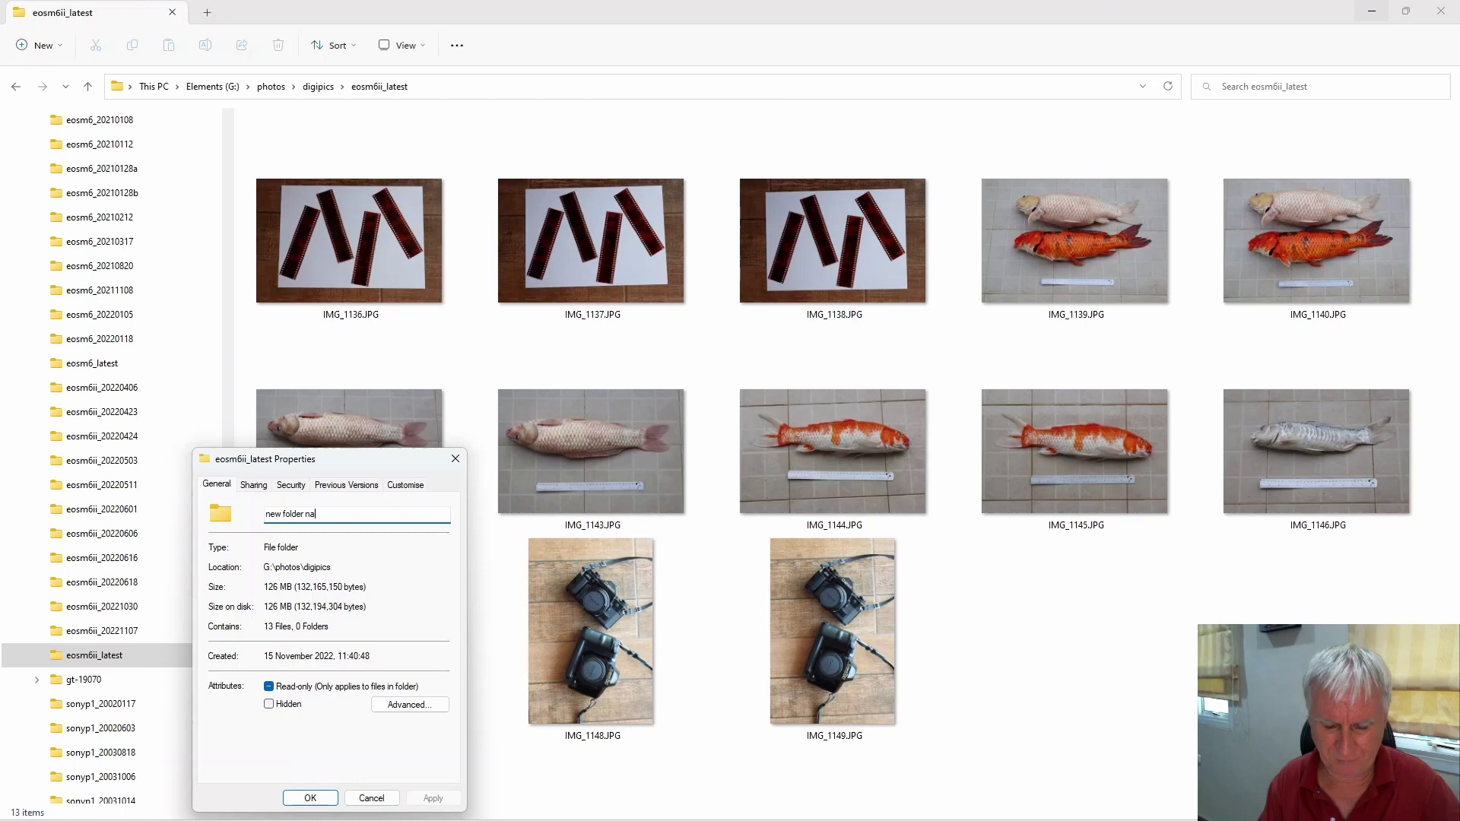
pyautogui.write('me')
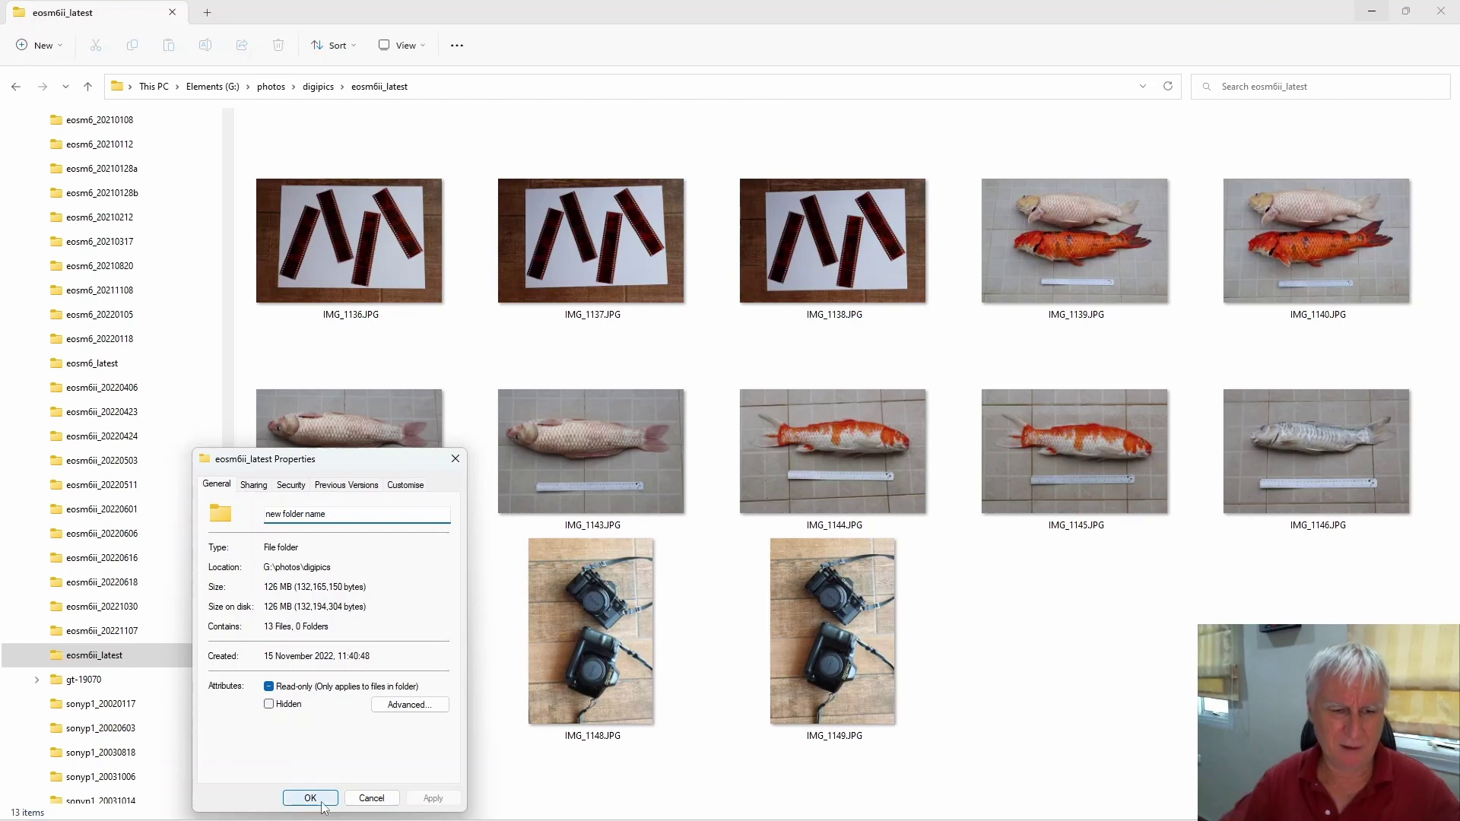
pyautogui.click(309, 798)
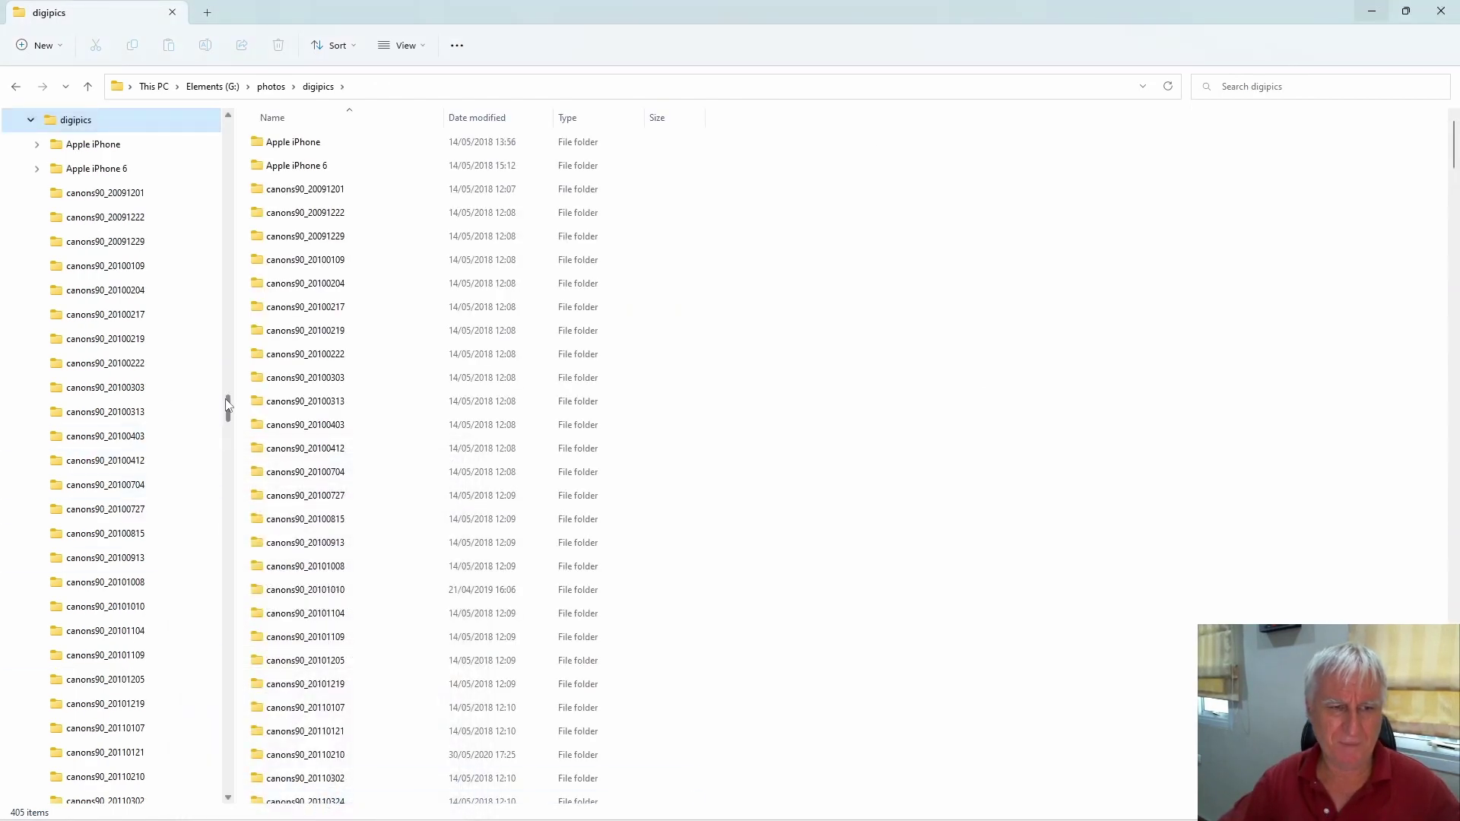
pyautogui.moveTo(226, 405); pyautogui.dragTo(244, 752)
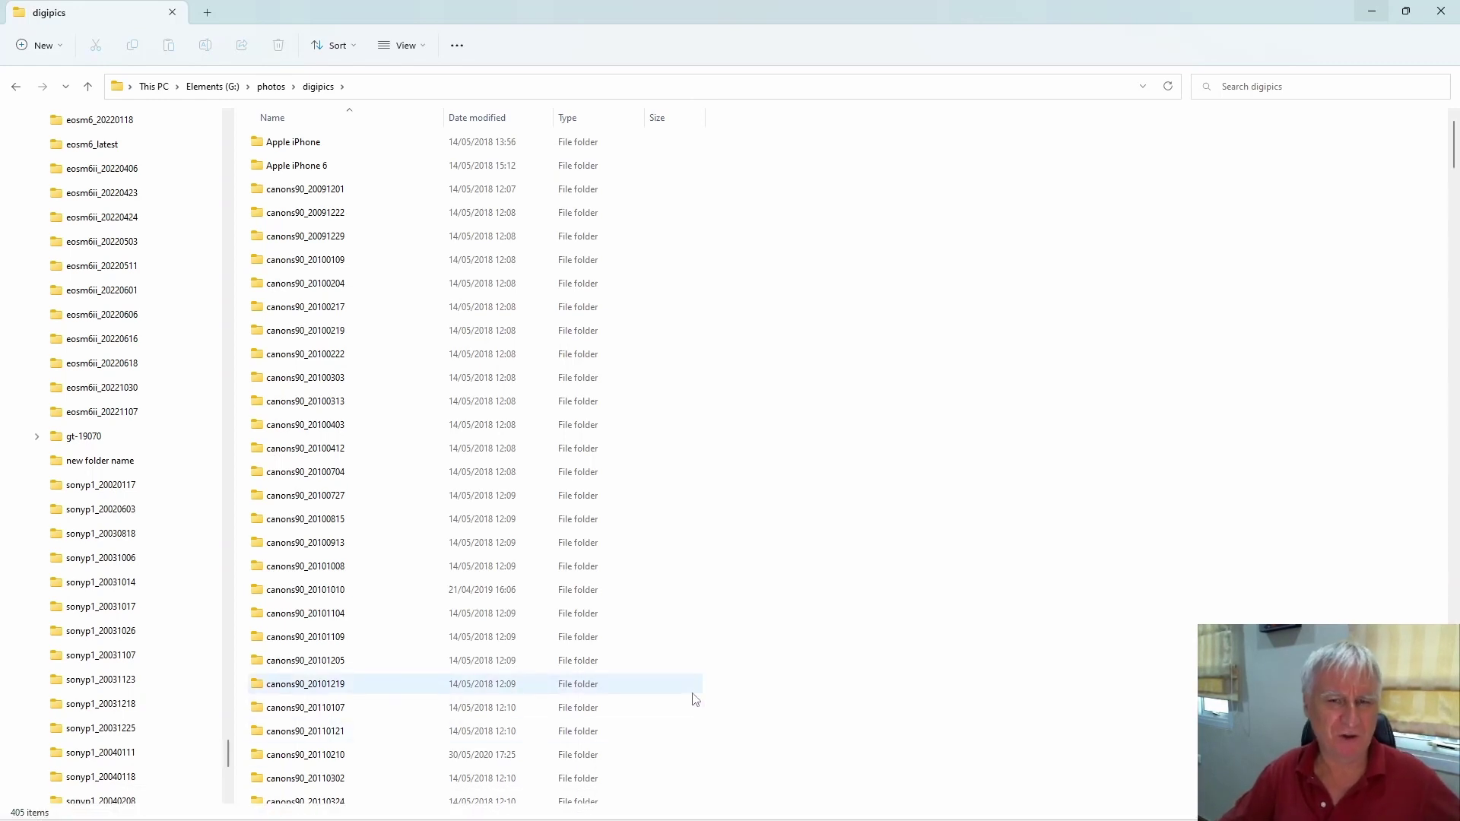
pyautogui.moveTo(442, 814)
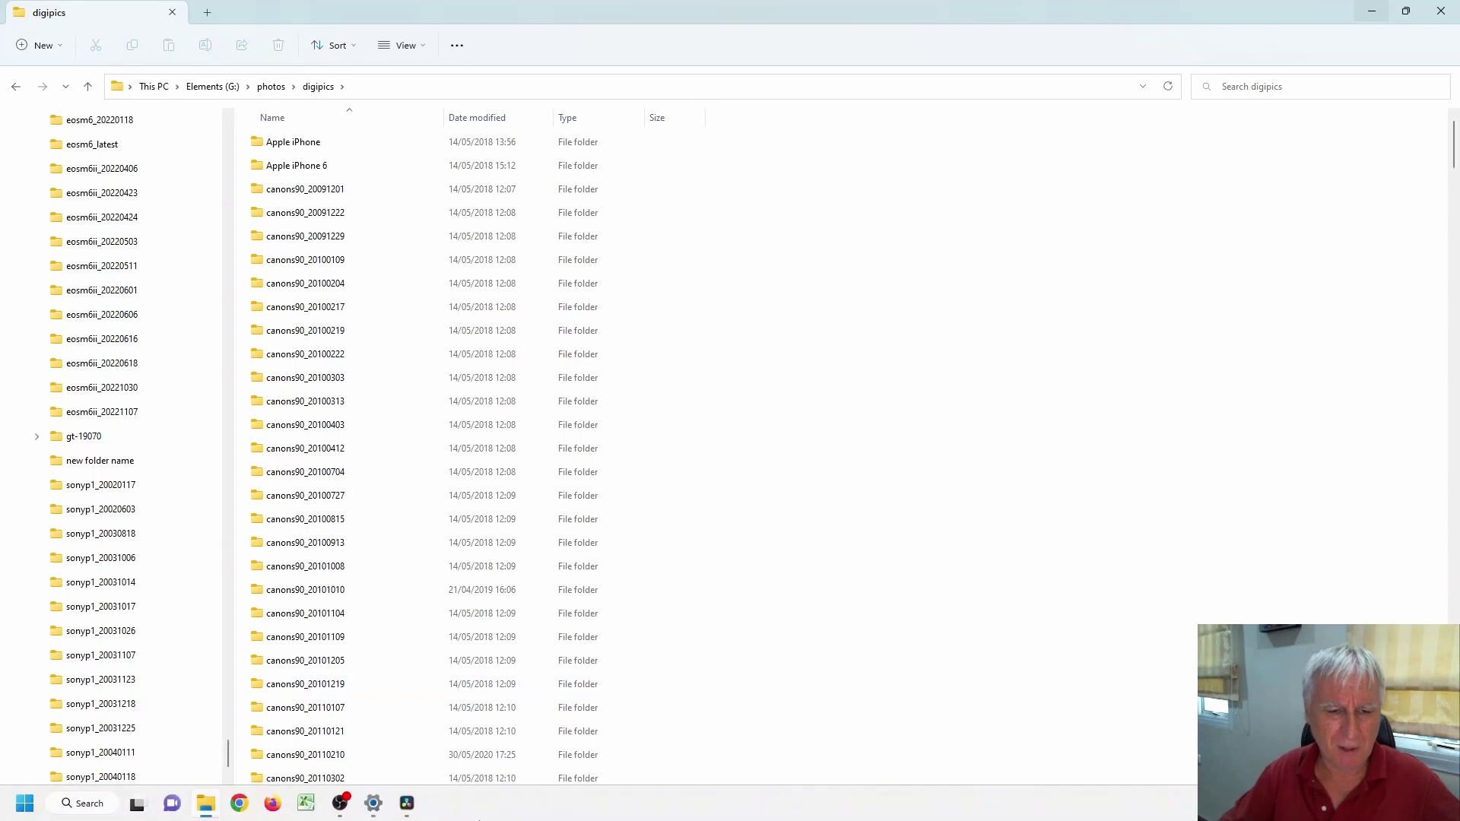
# Open Settings at System > About to see the device and Windows specifications
pyautogui.click(373, 803)
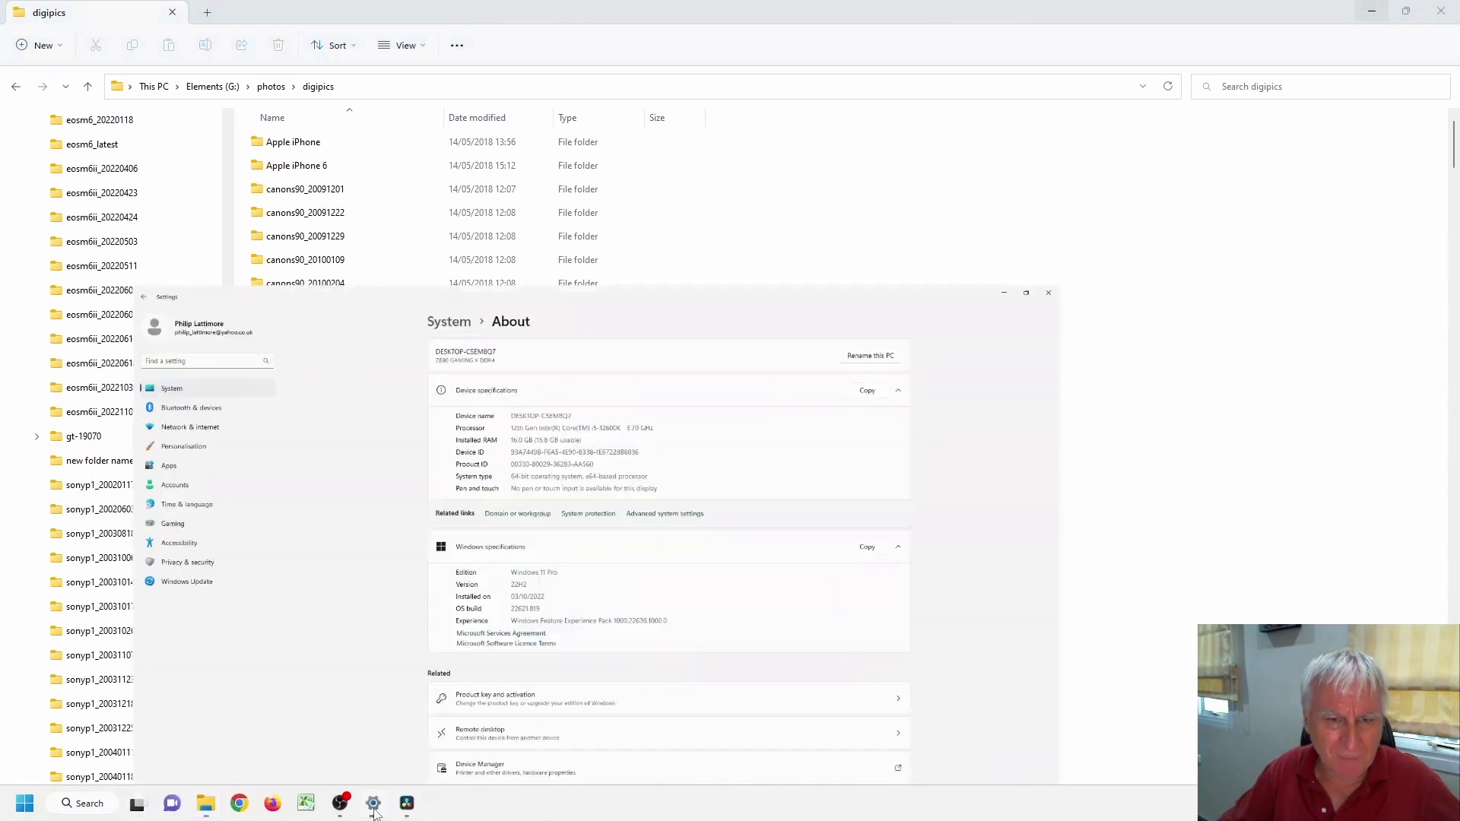